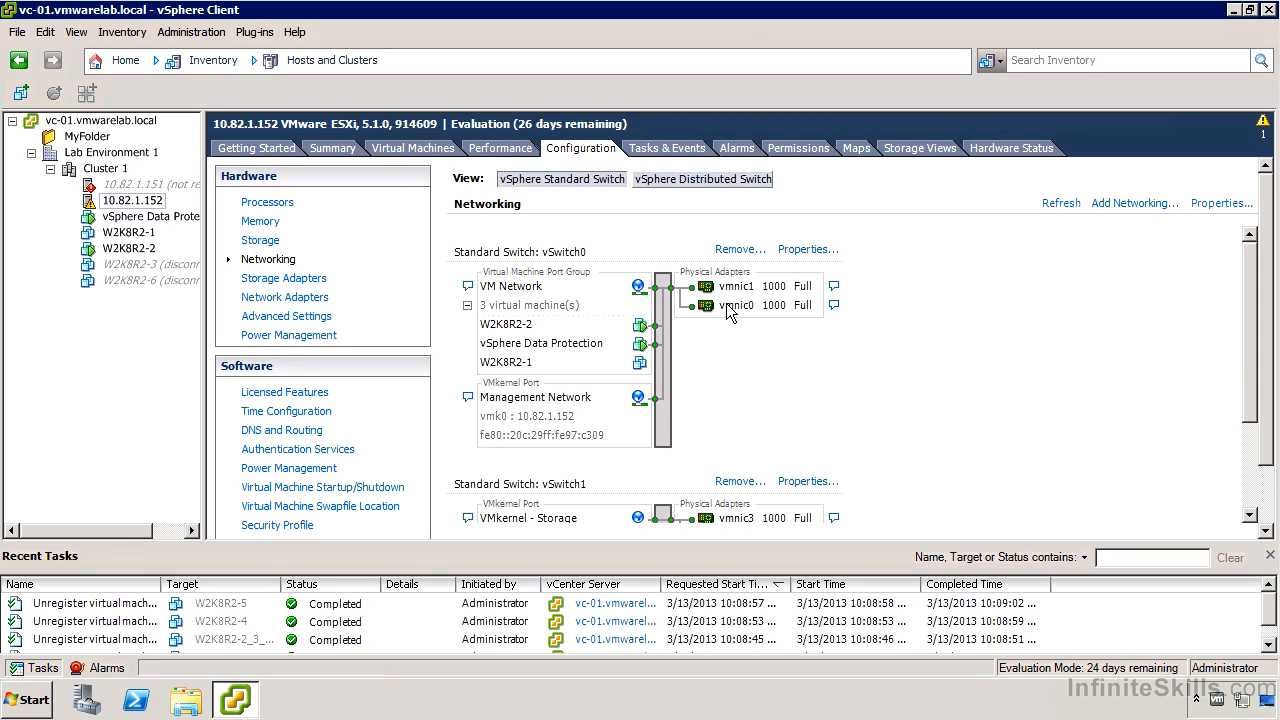
# Open the properties of standard switch vSwitch0 and examine the details of its network adapters, including vmnic0.
pyautogui.click(804, 249)
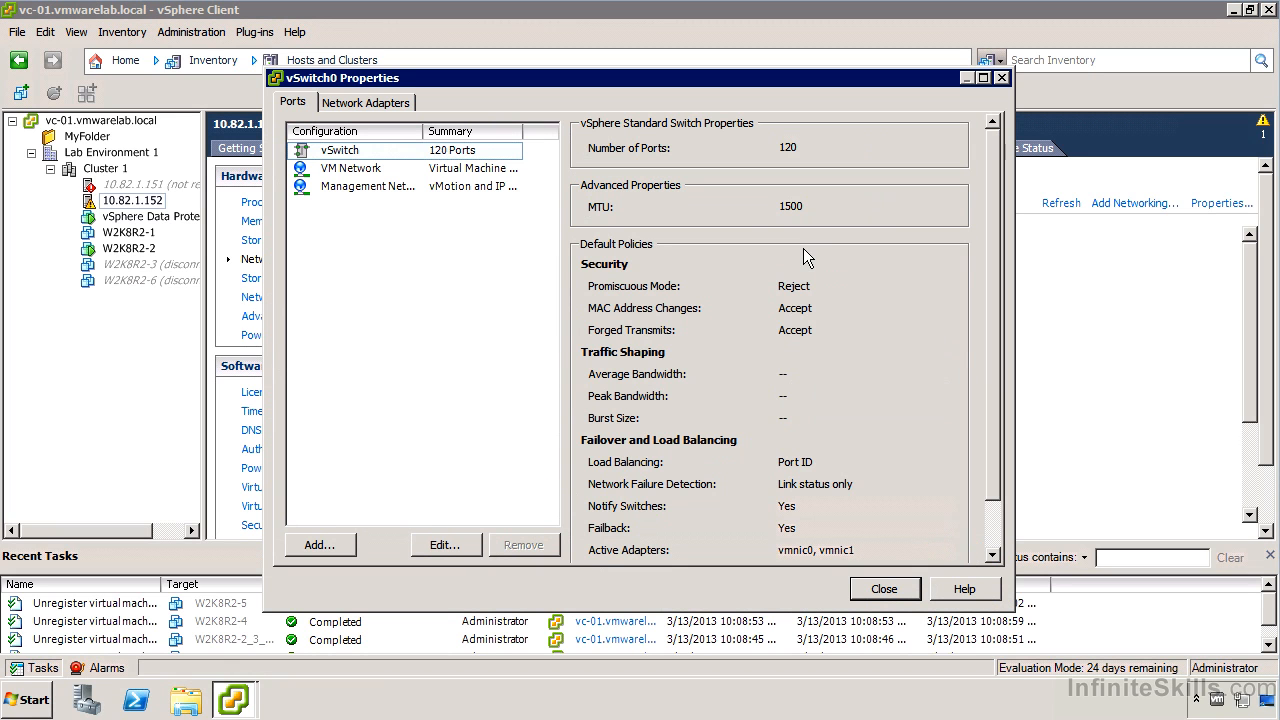
pyautogui.click(390, 104)
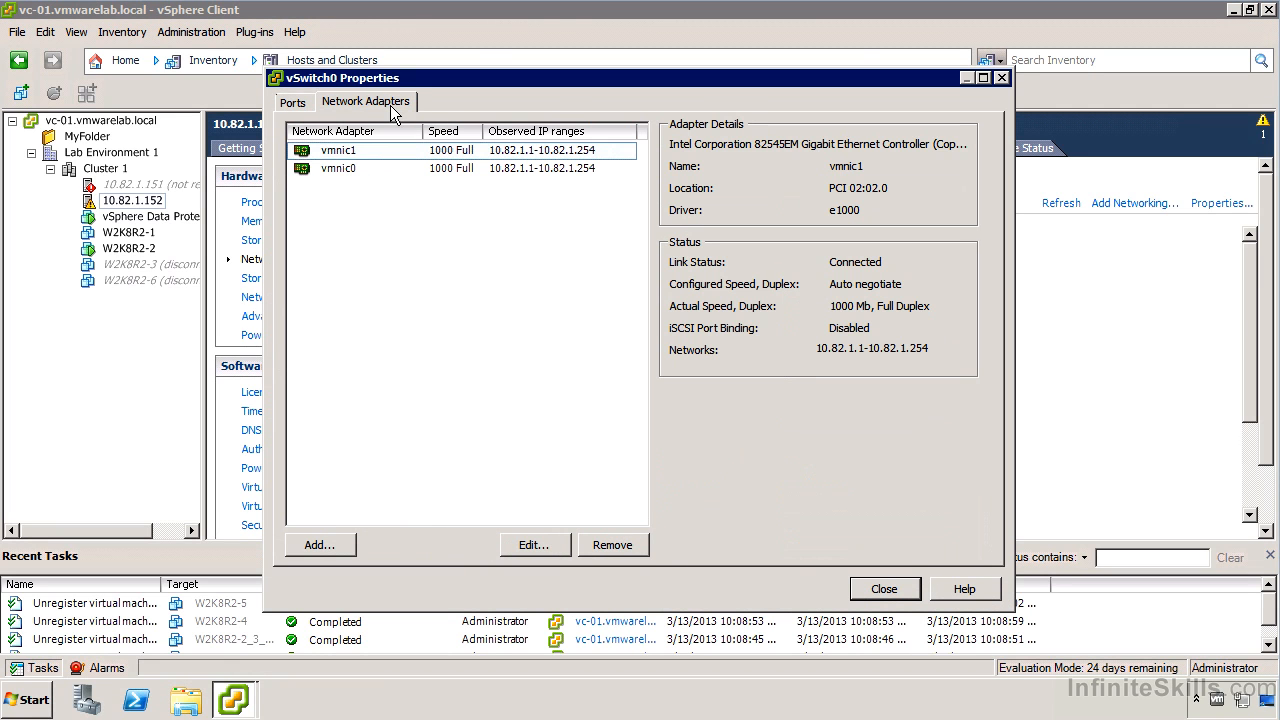
pyautogui.click(370, 168)
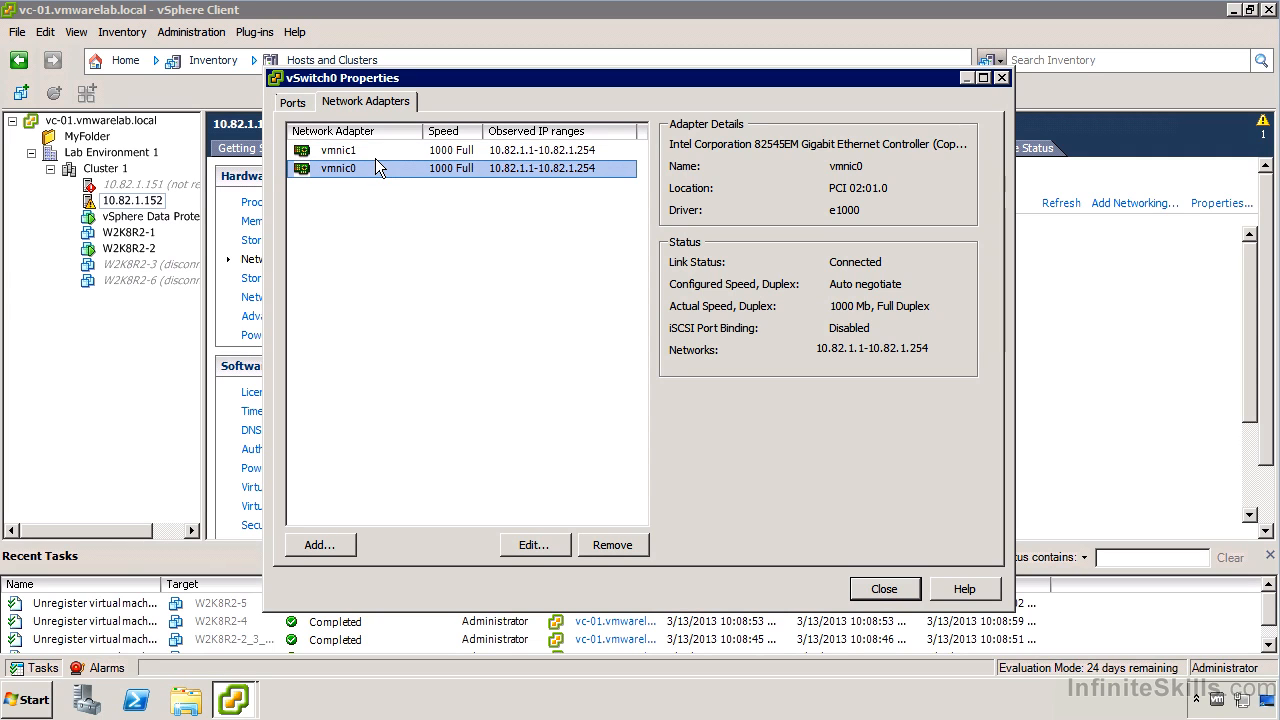
pyautogui.click(285, 105)
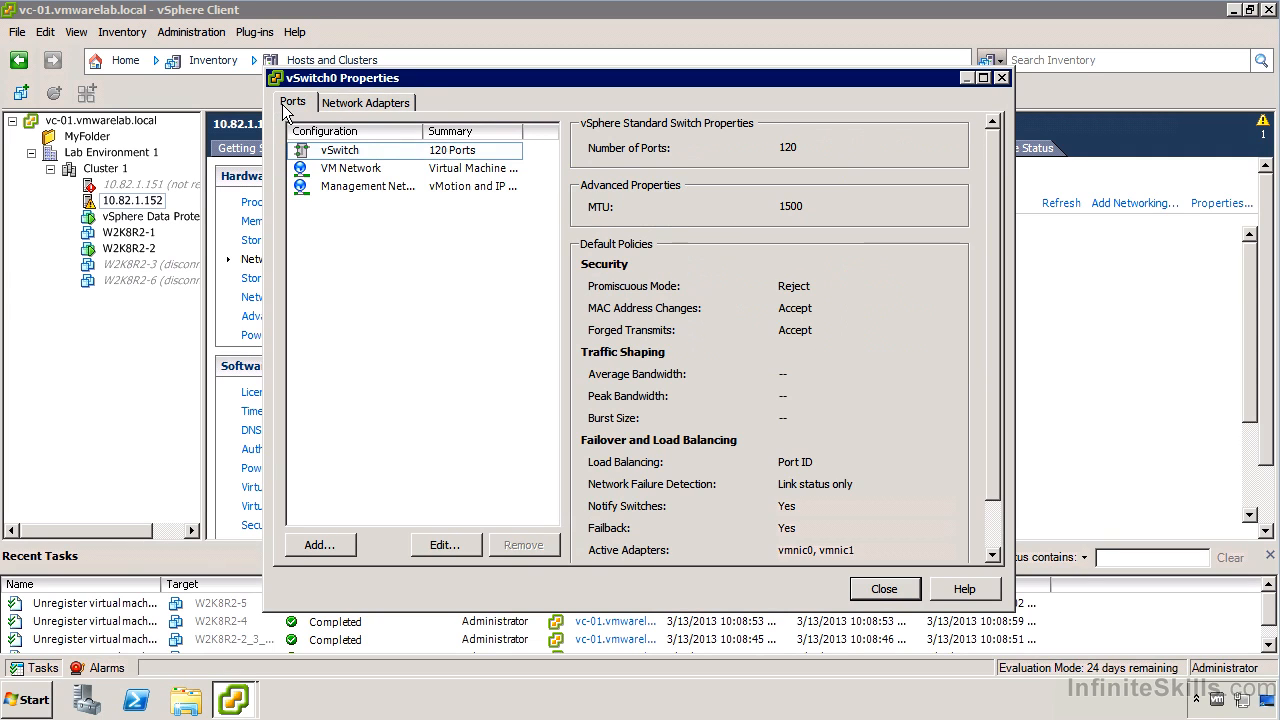
# Edit the vSwitch configuration, reviewing its security policy exceptions and setting the traffic shaping status to Enabled.
pyautogui.click(363, 153)
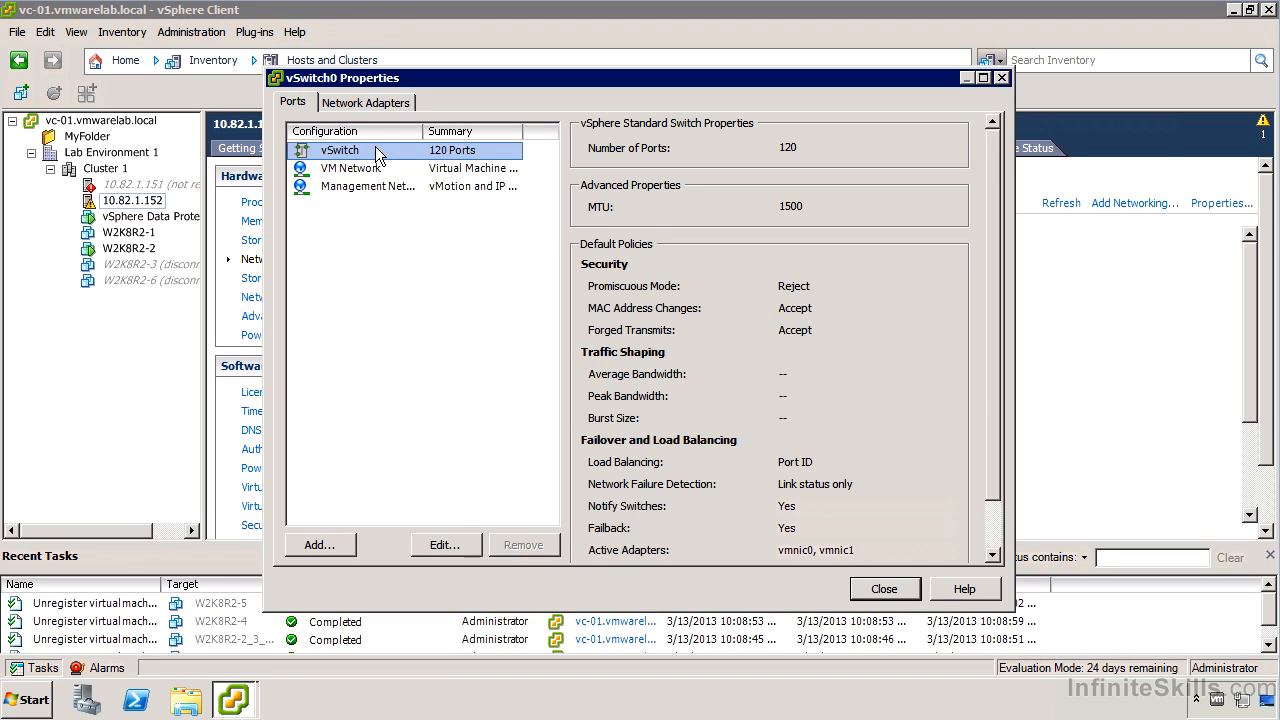
pyautogui.click(445, 544)
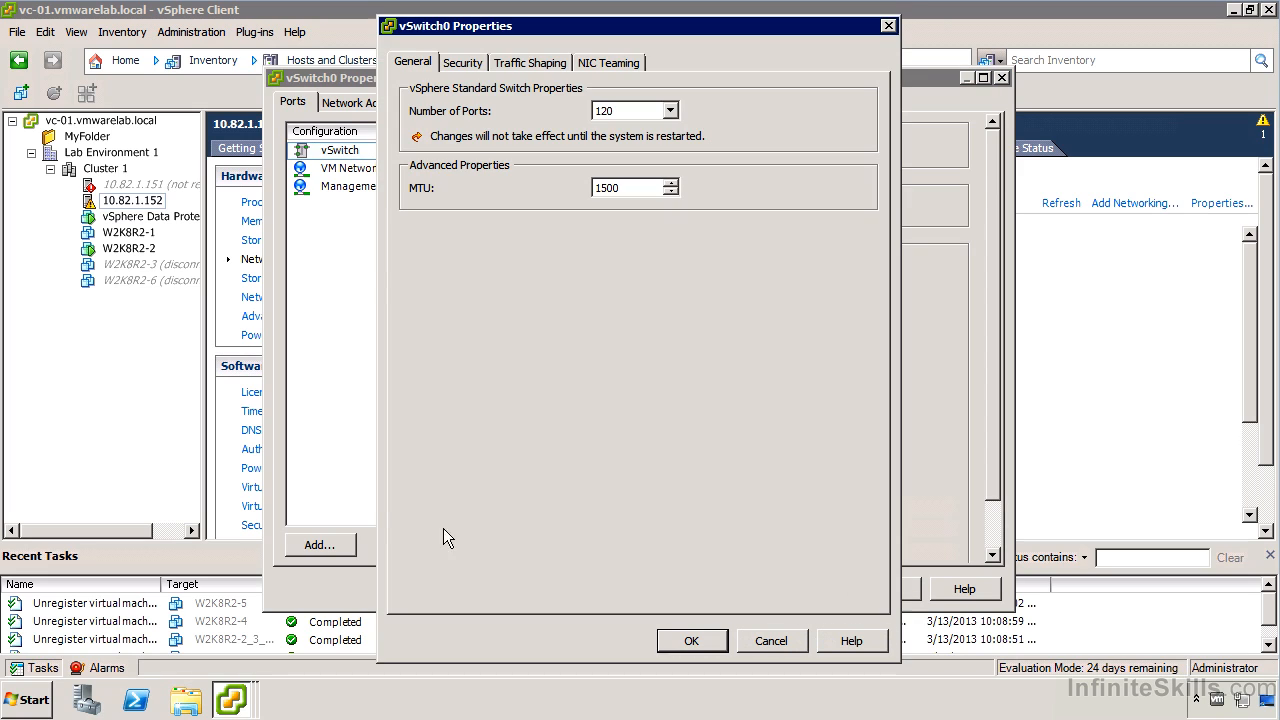
pyautogui.click(468, 64)
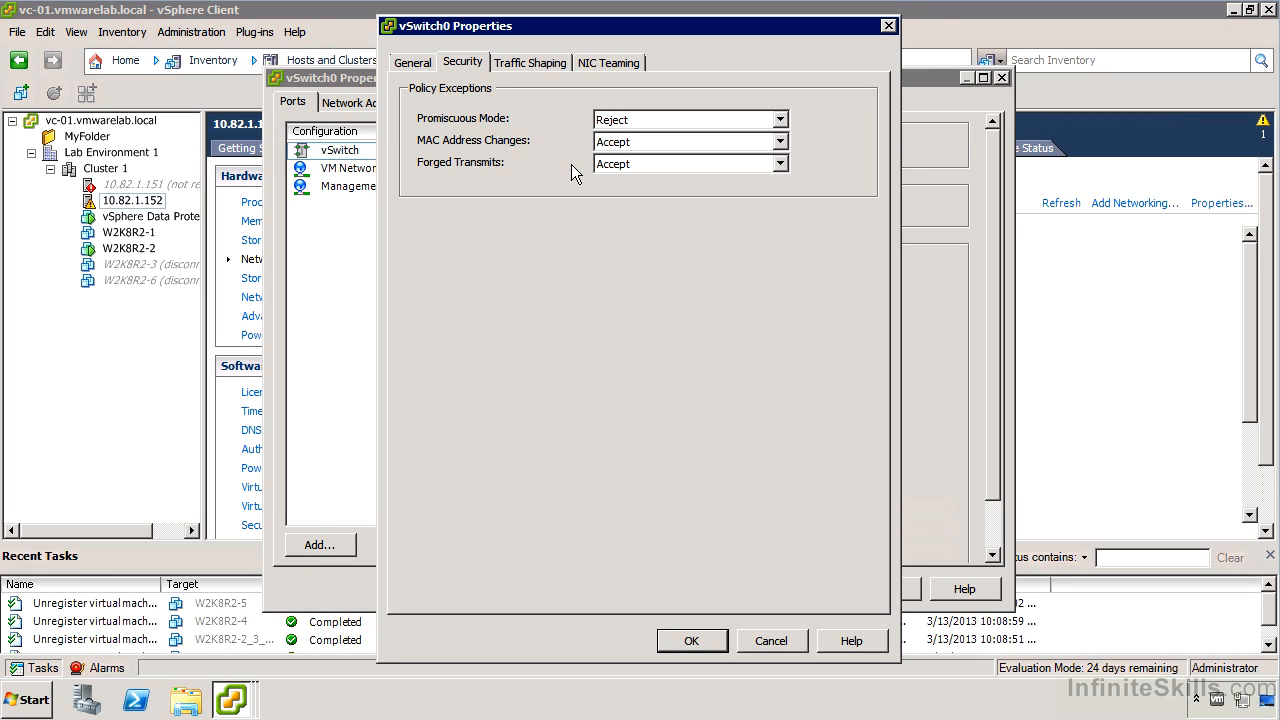
pyautogui.click(530, 62)
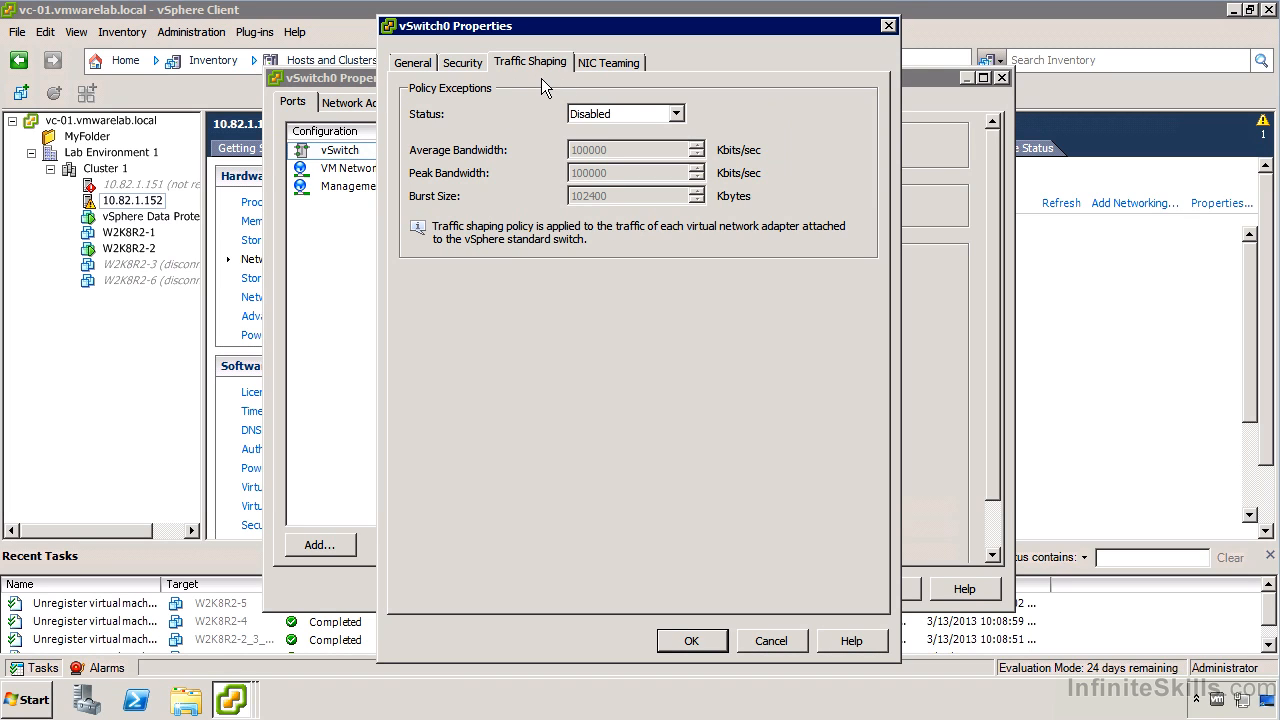
pyautogui.click(625, 112)
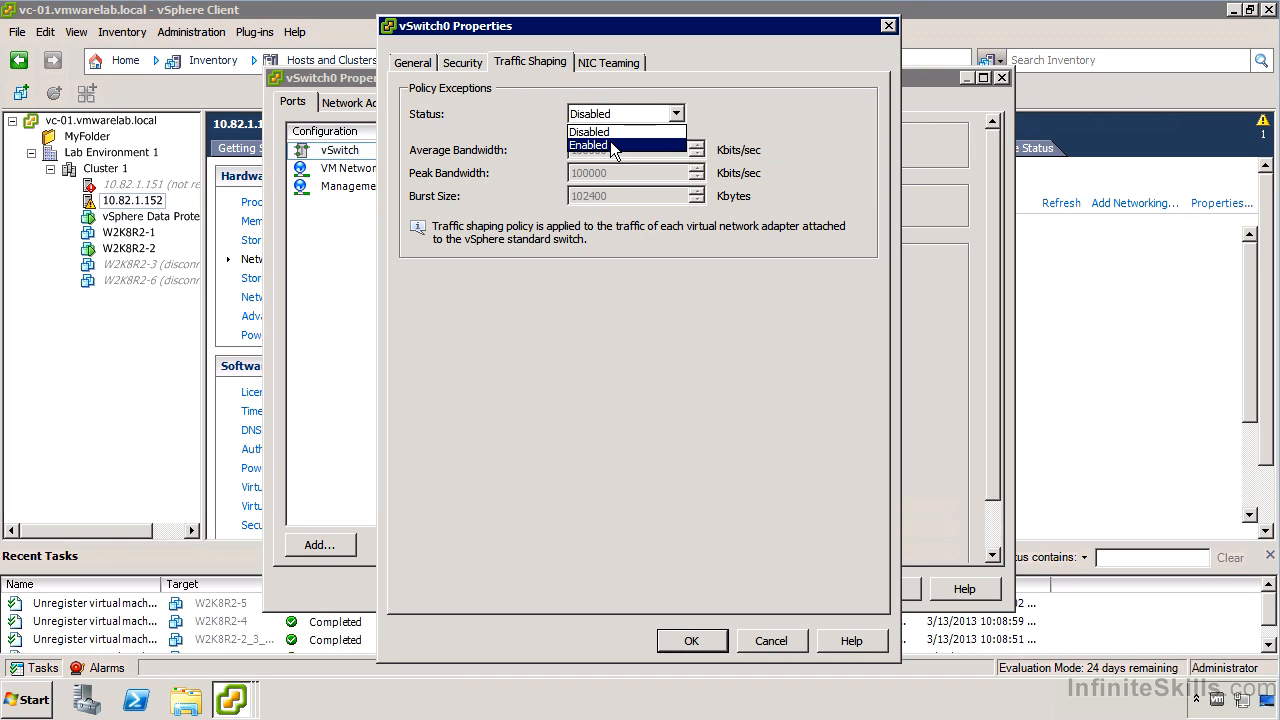
pyautogui.click(610, 145)
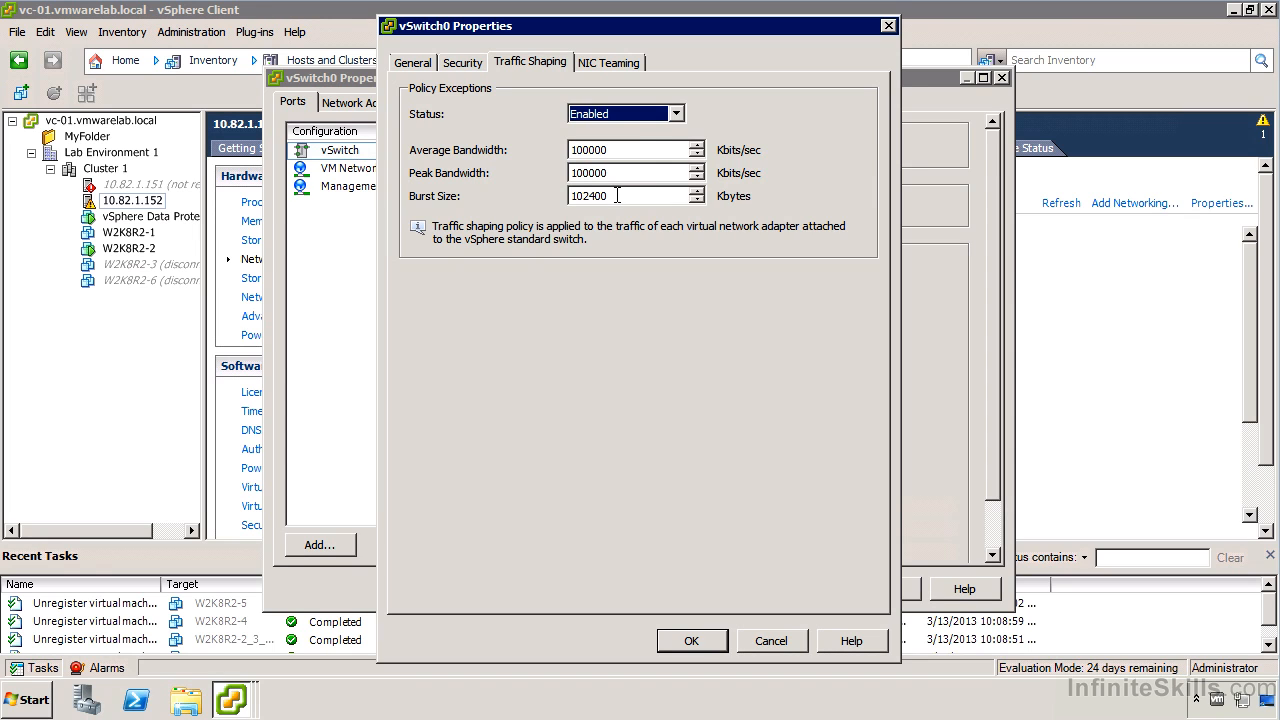
# Try load balancing by Route based on IP hash for the vSwitch, read its teaming guidance, and discard the edits.
pyautogui.click(616, 66)
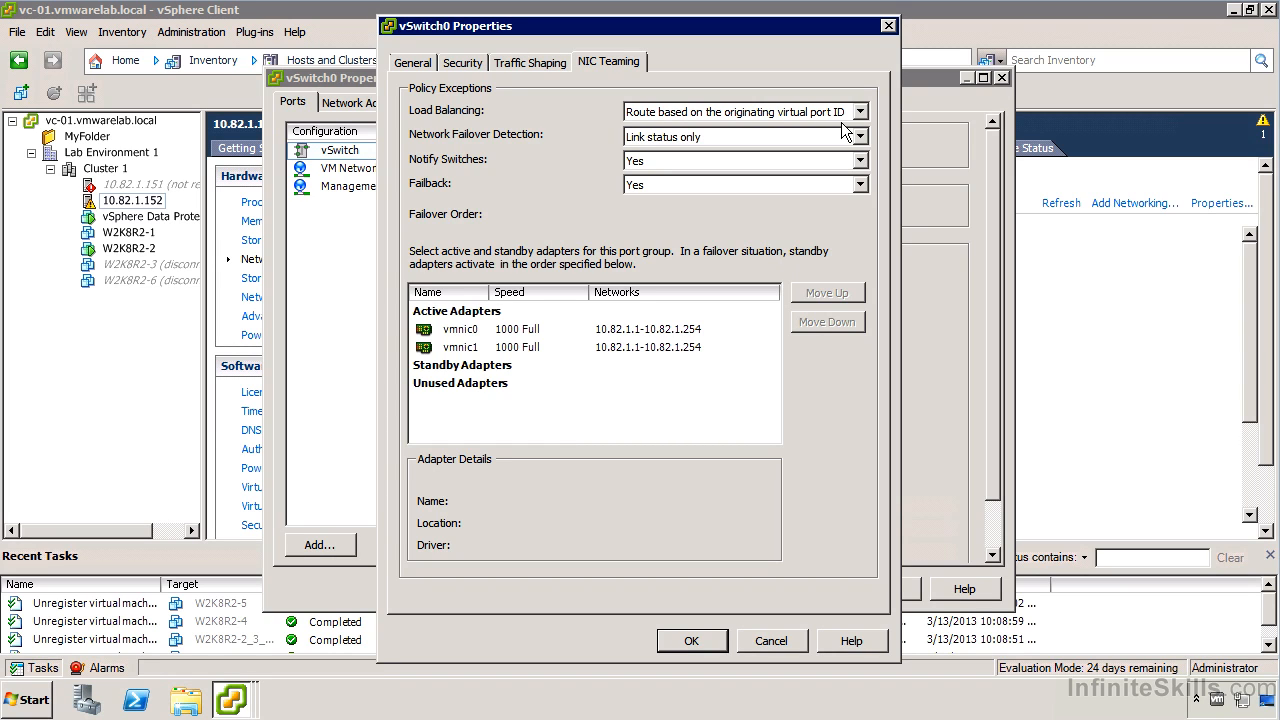
pyautogui.click(845, 112)
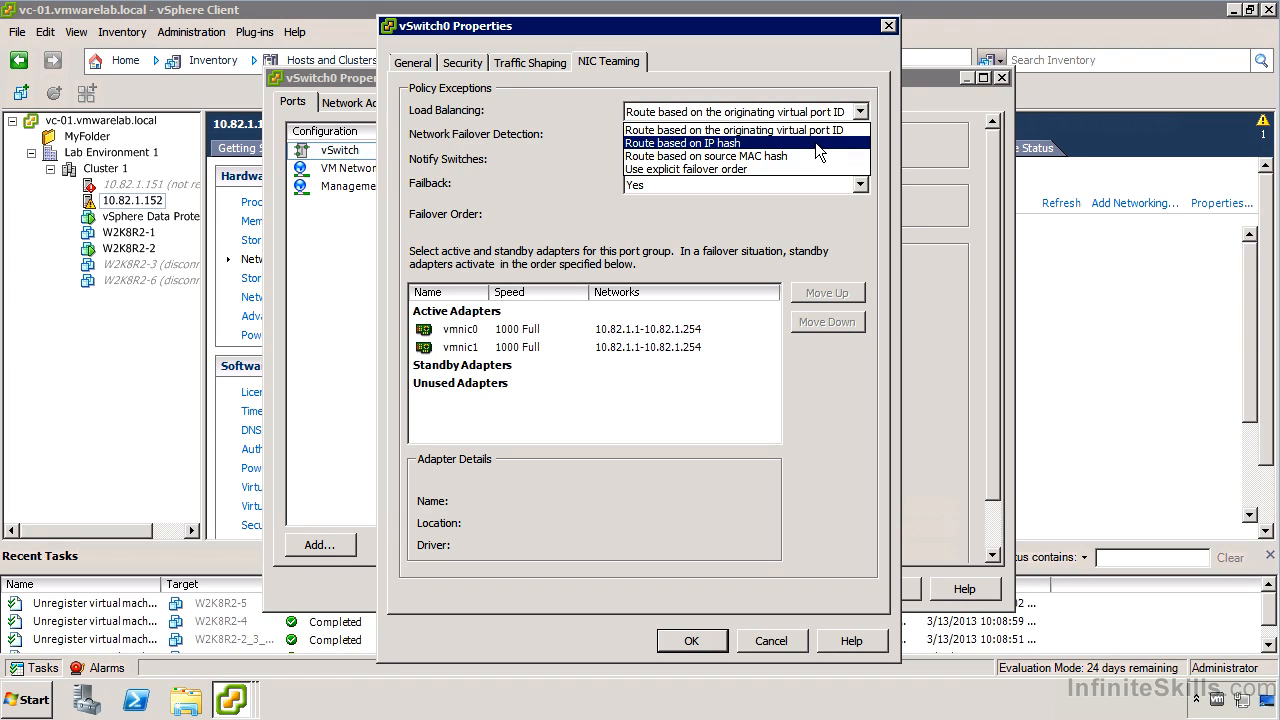
pyautogui.click(815, 142)
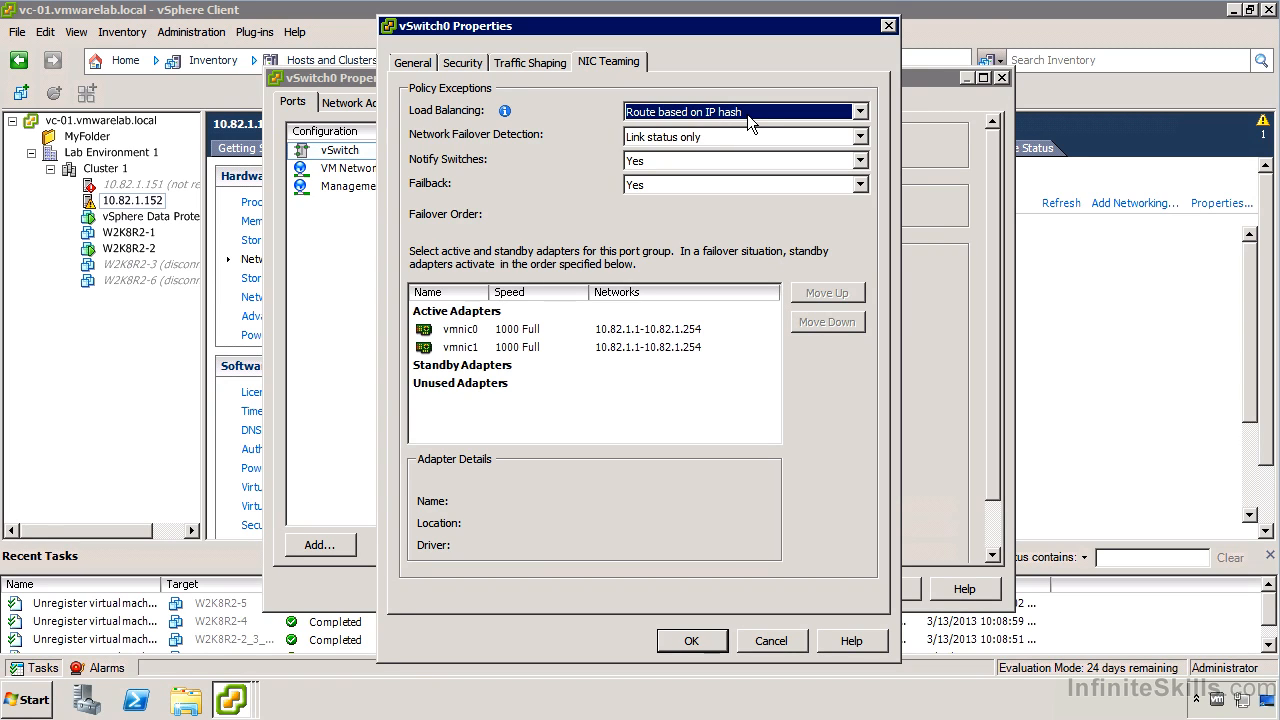
pyautogui.click(505, 112)
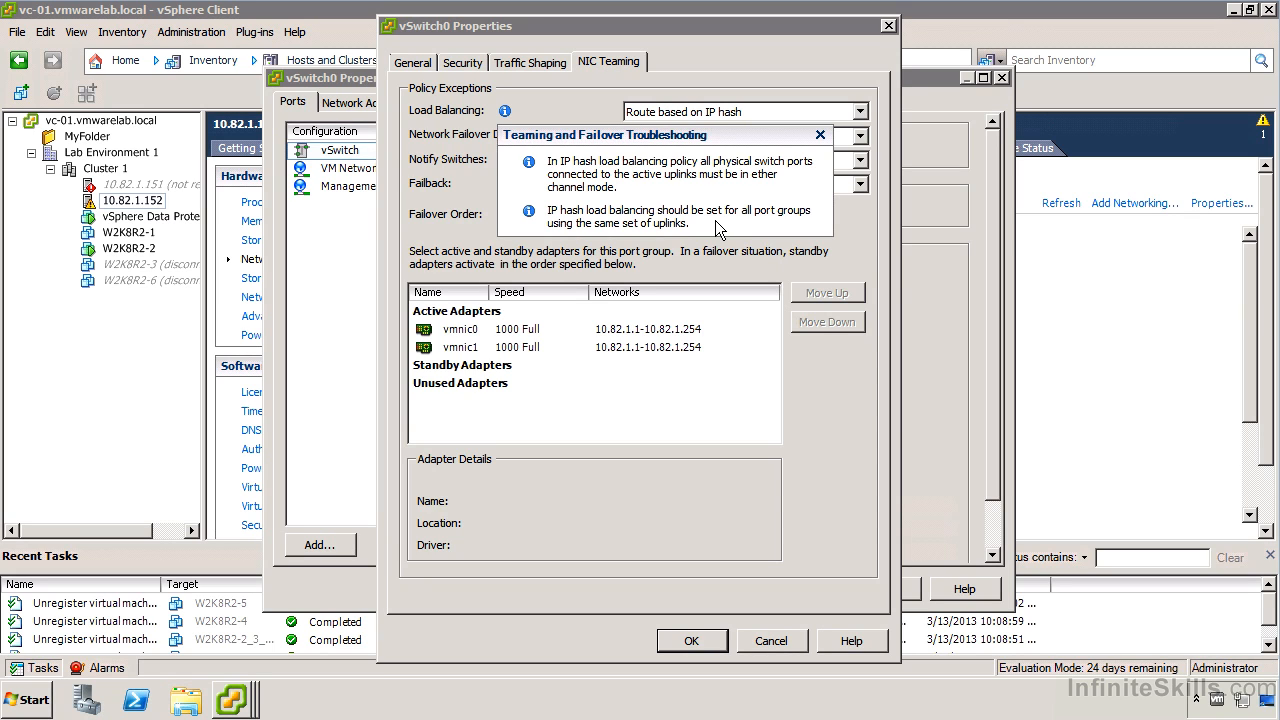
pyautogui.click(771, 641)
pyautogui.click(771, 641)
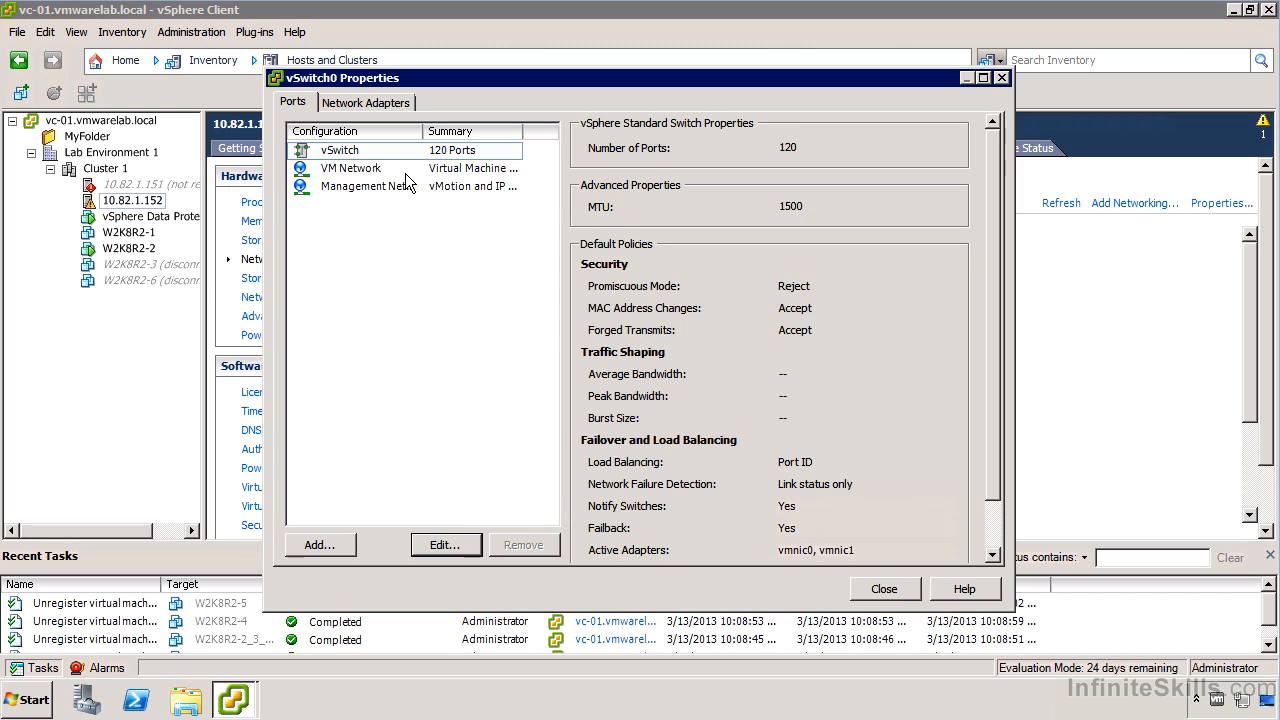
# Try overriding the VM Network port group's load balancing with Route based on IP hash, and discard the edits.
pyautogui.click(393, 170)
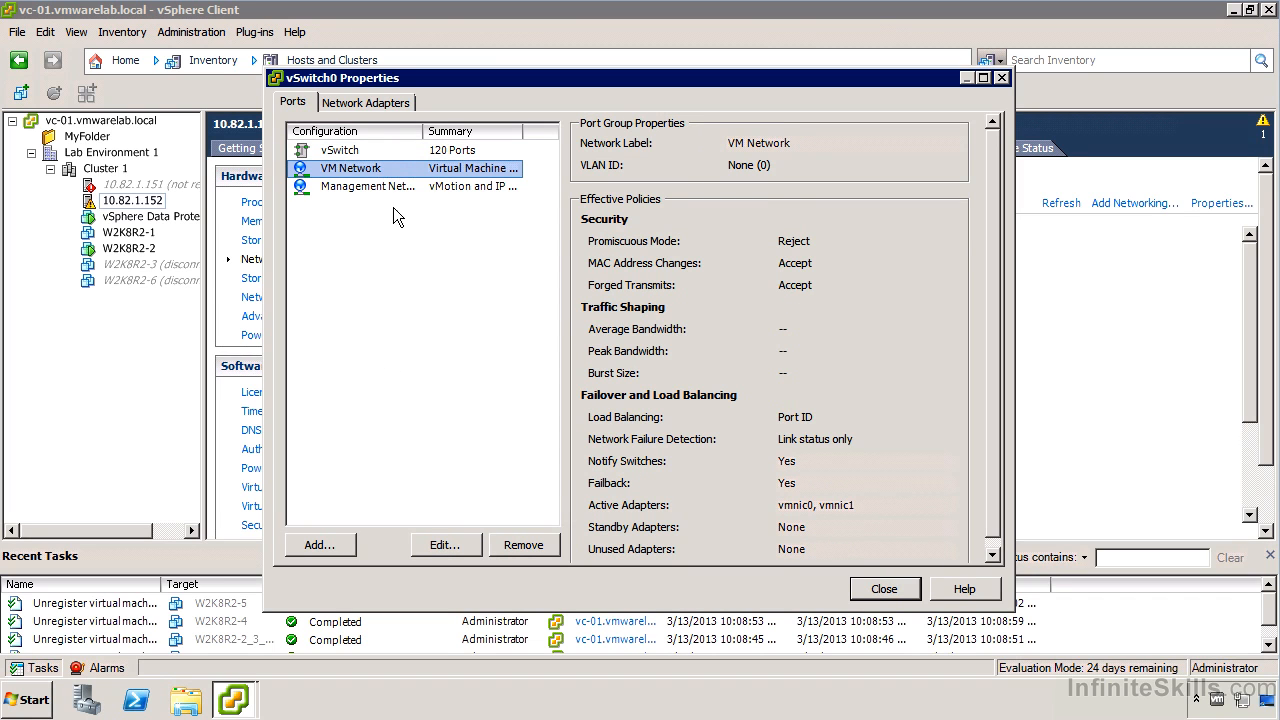
pyautogui.click(461, 541)
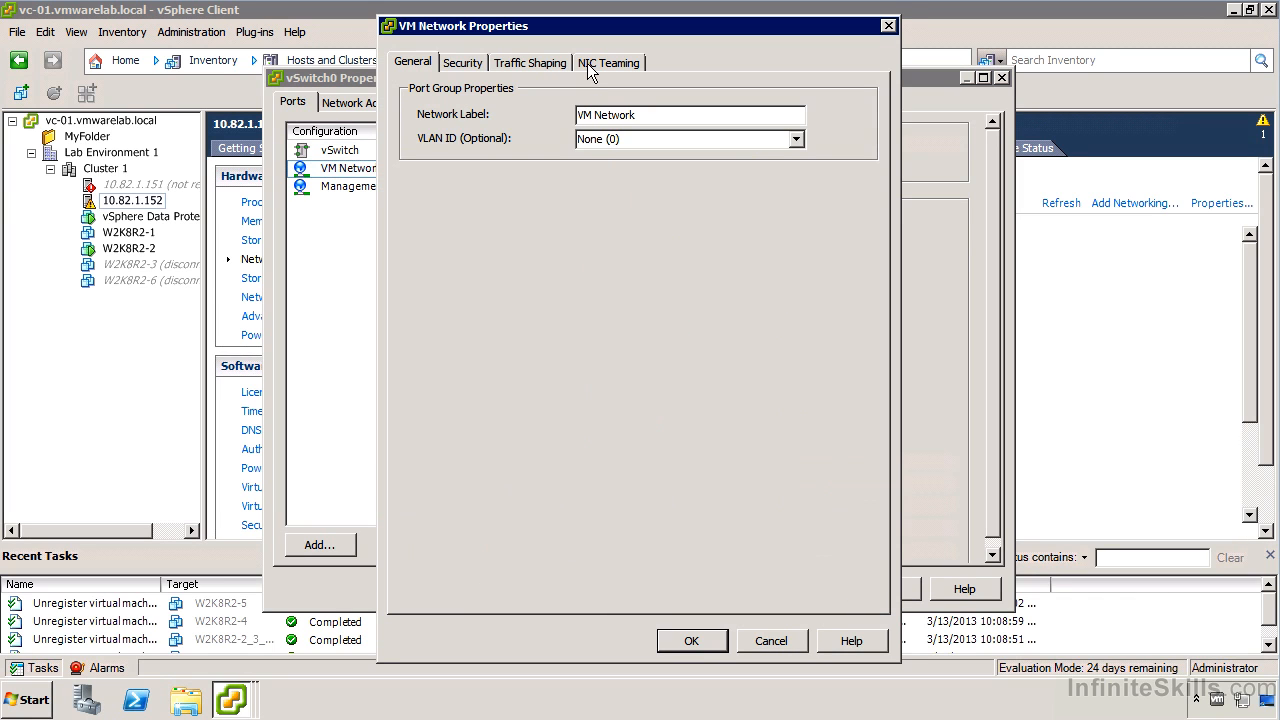
pyautogui.click(587, 63)
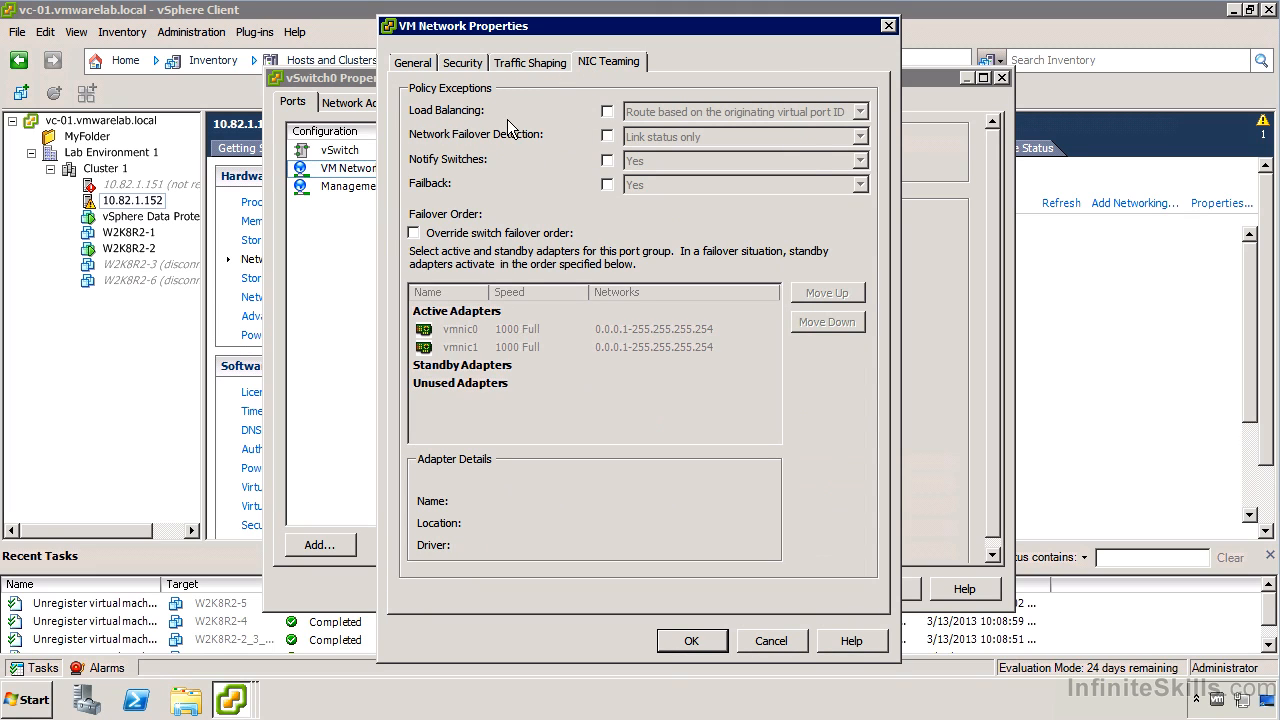
pyautogui.click(609, 115)
pyautogui.click(677, 113)
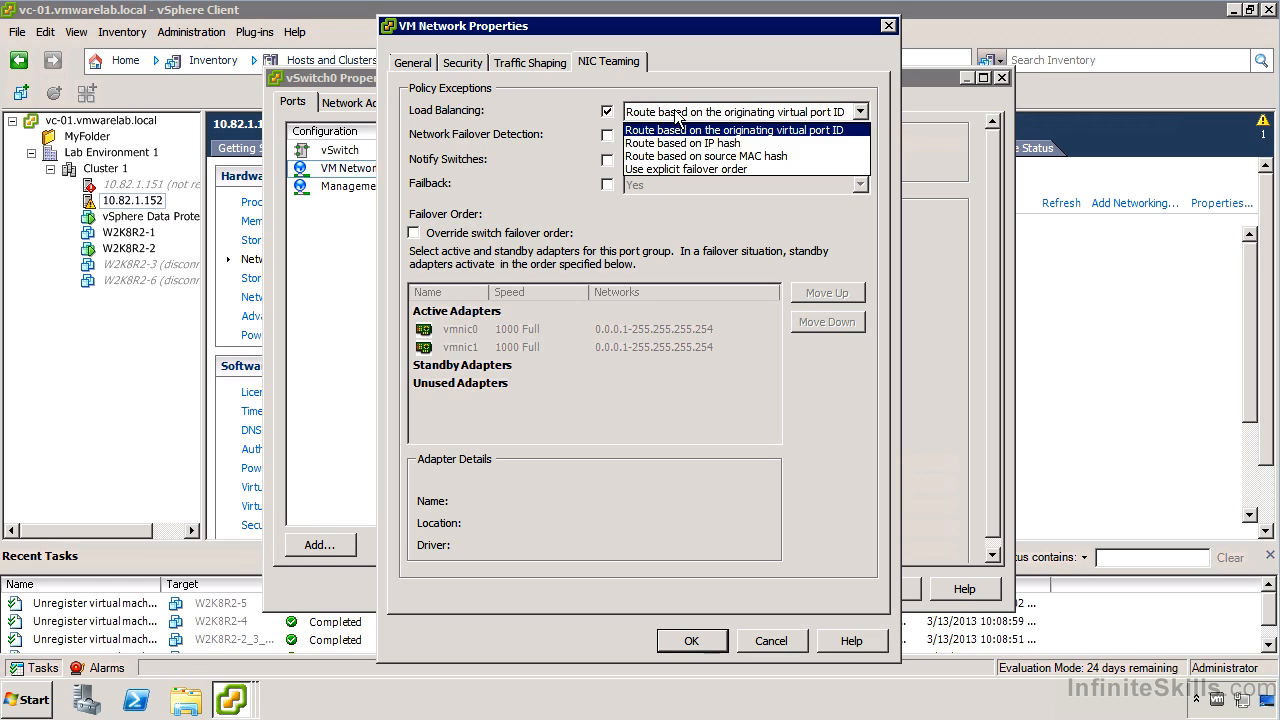
pyautogui.click(741, 143)
pyautogui.click(771, 640)
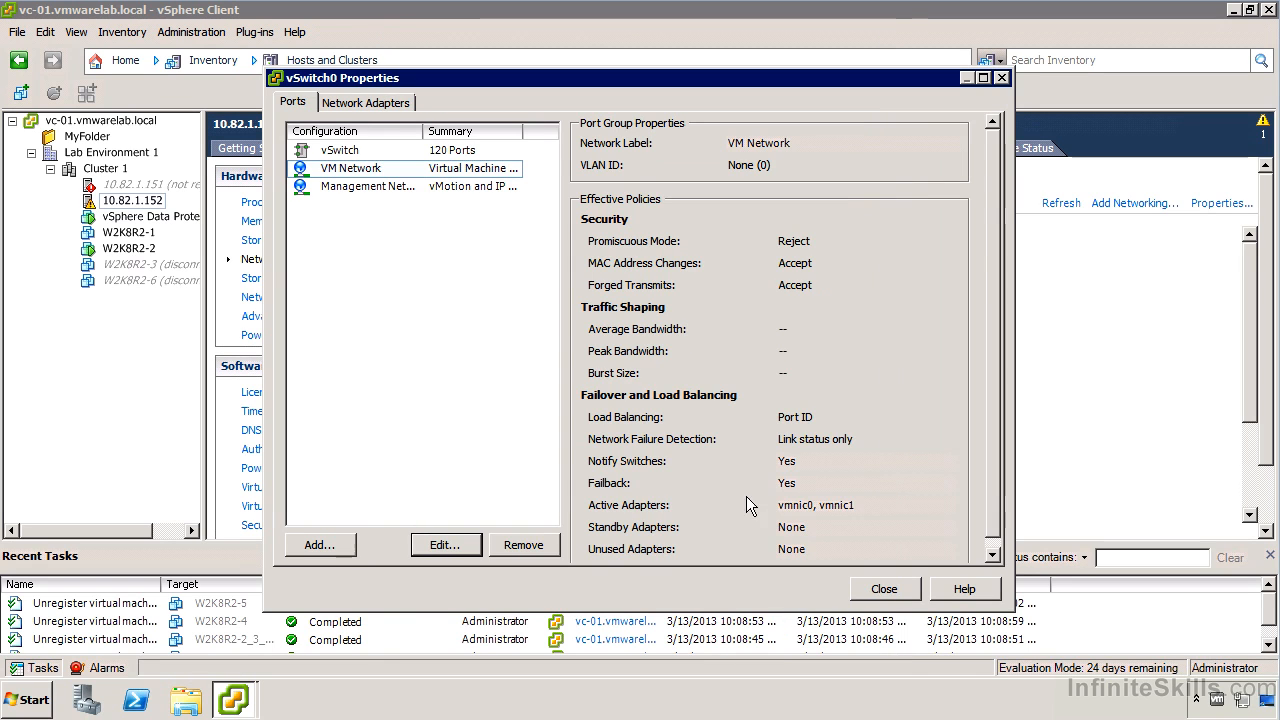
# Open the Management Network's NIC teaming policy and review the load balancing choices, keeping Route based on the originating virtual port ID.
pyautogui.click(400, 187)
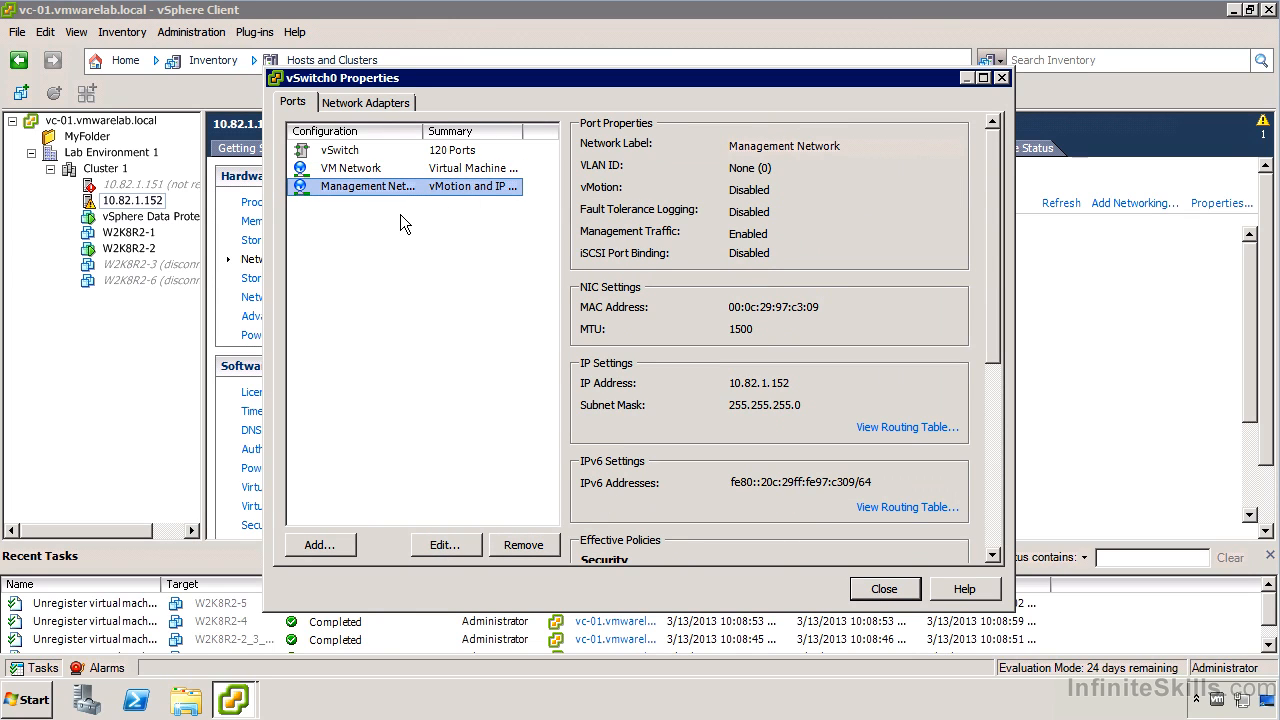
pyautogui.click(452, 544)
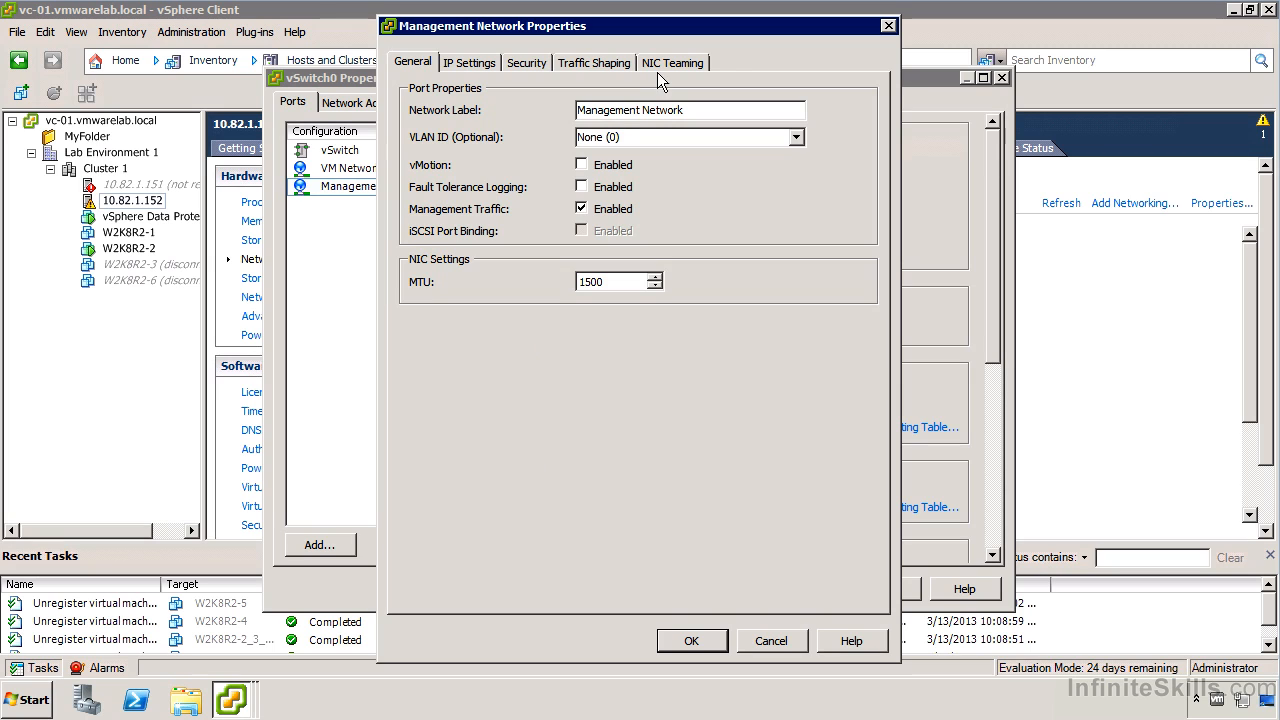
pyautogui.click(667, 68)
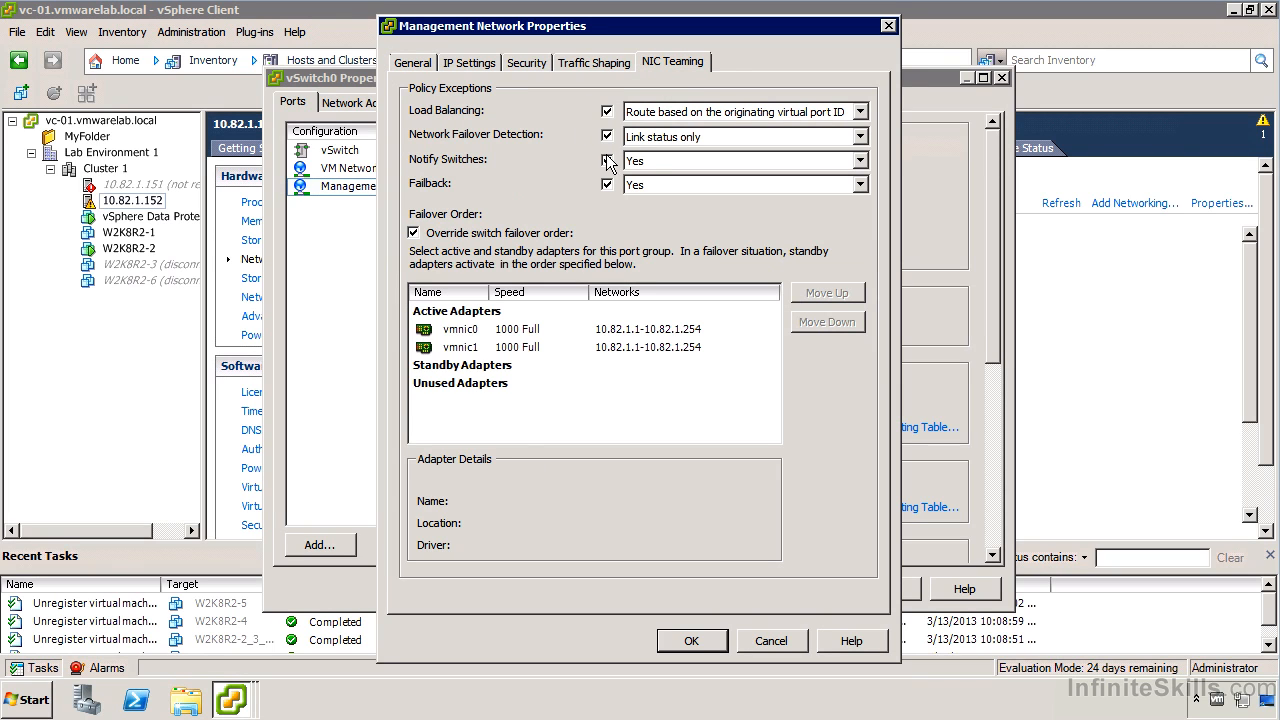
pyautogui.click(638, 114)
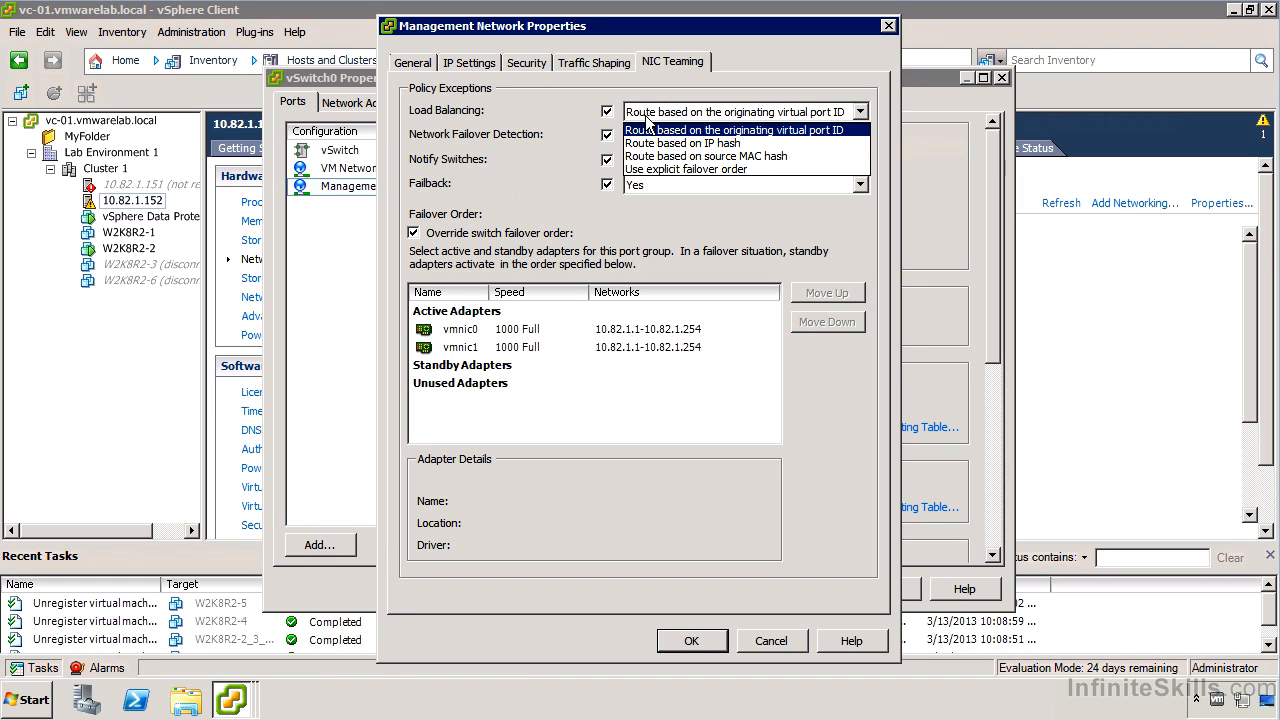
pyautogui.click(648, 128)
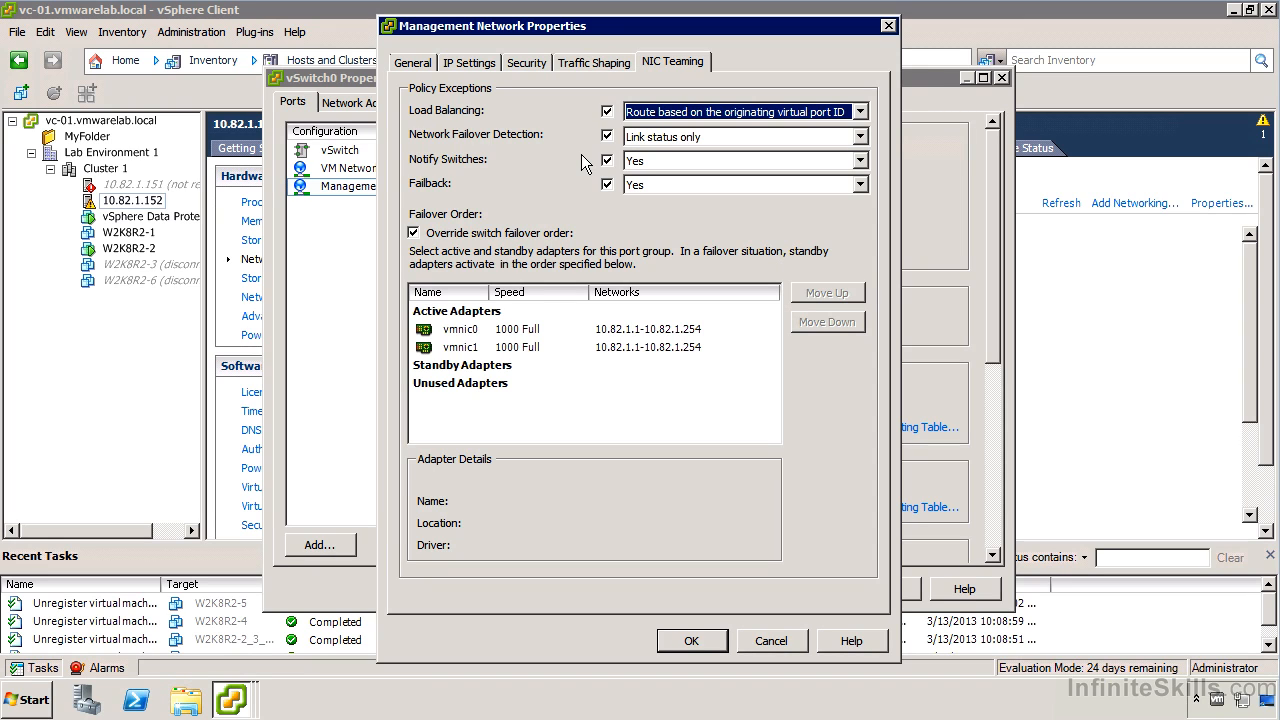
# Try Beacon probing as the Management Network's failover detection, review the Notify Switches options, and discard the edits.
pyautogui.click(701, 138)
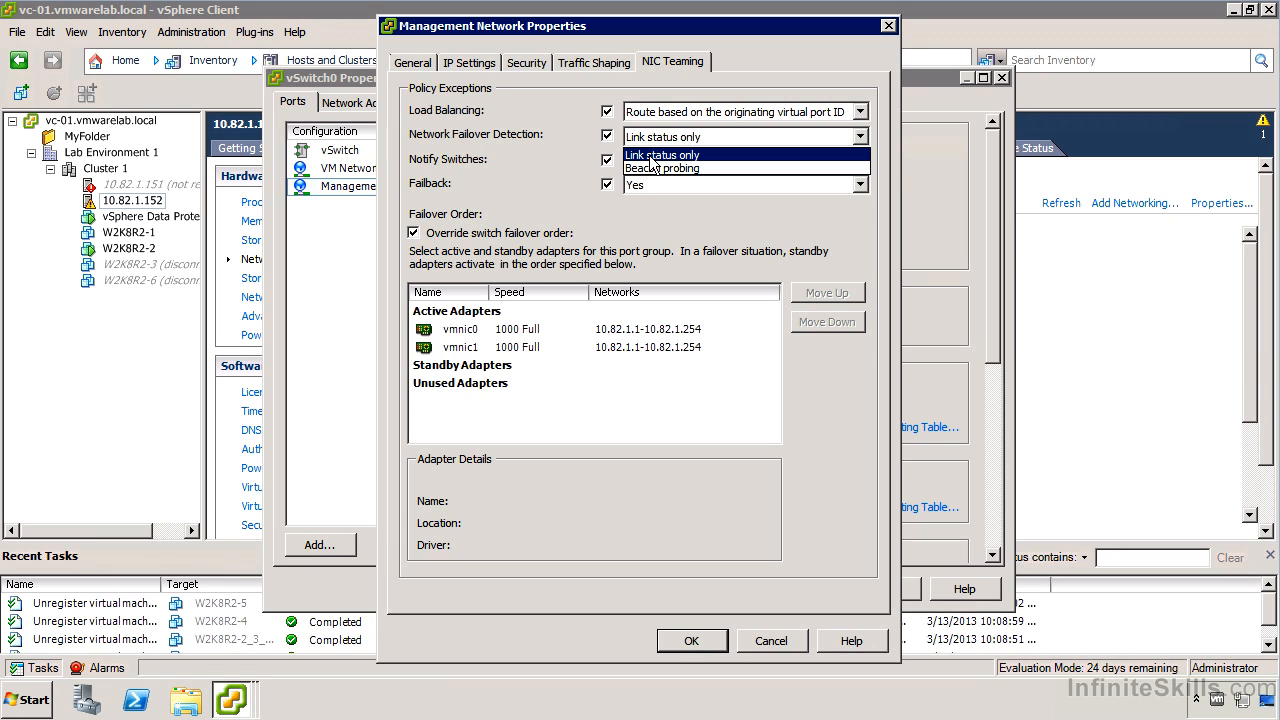
pyautogui.click(665, 168)
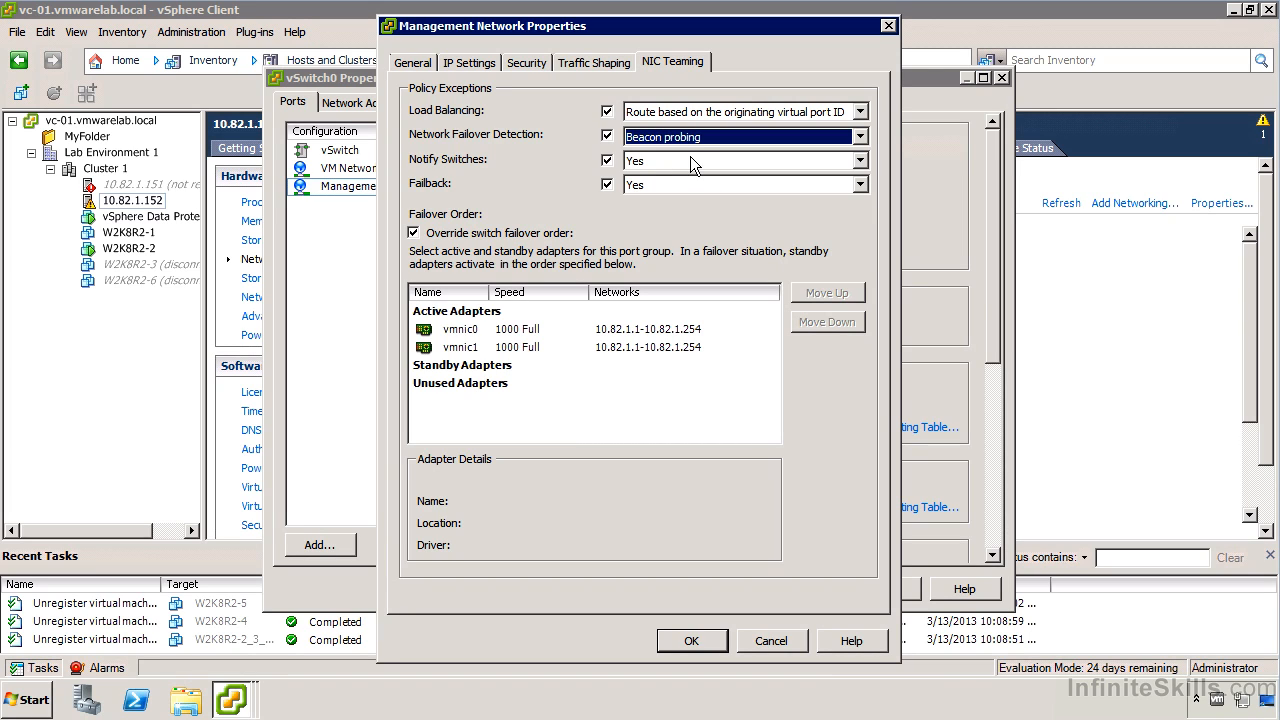
pyautogui.click(690, 162)
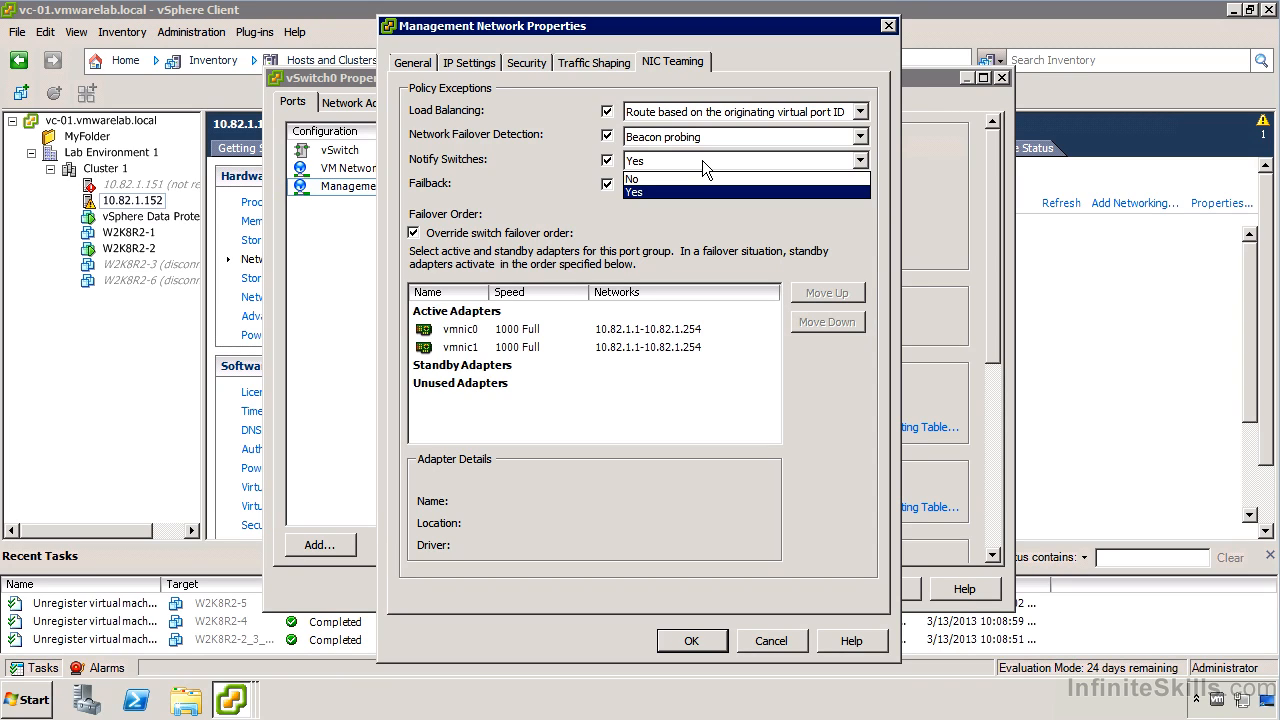
pyautogui.click(702, 160)
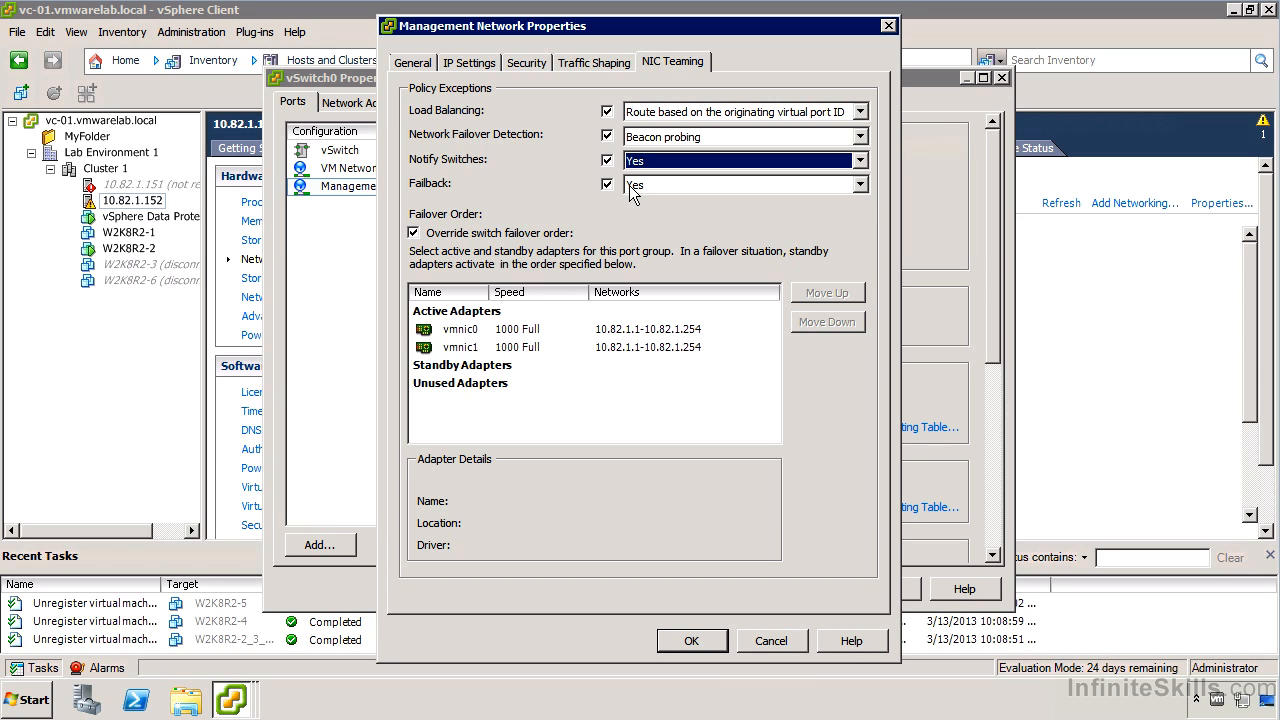
pyautogui.click(795, 640)
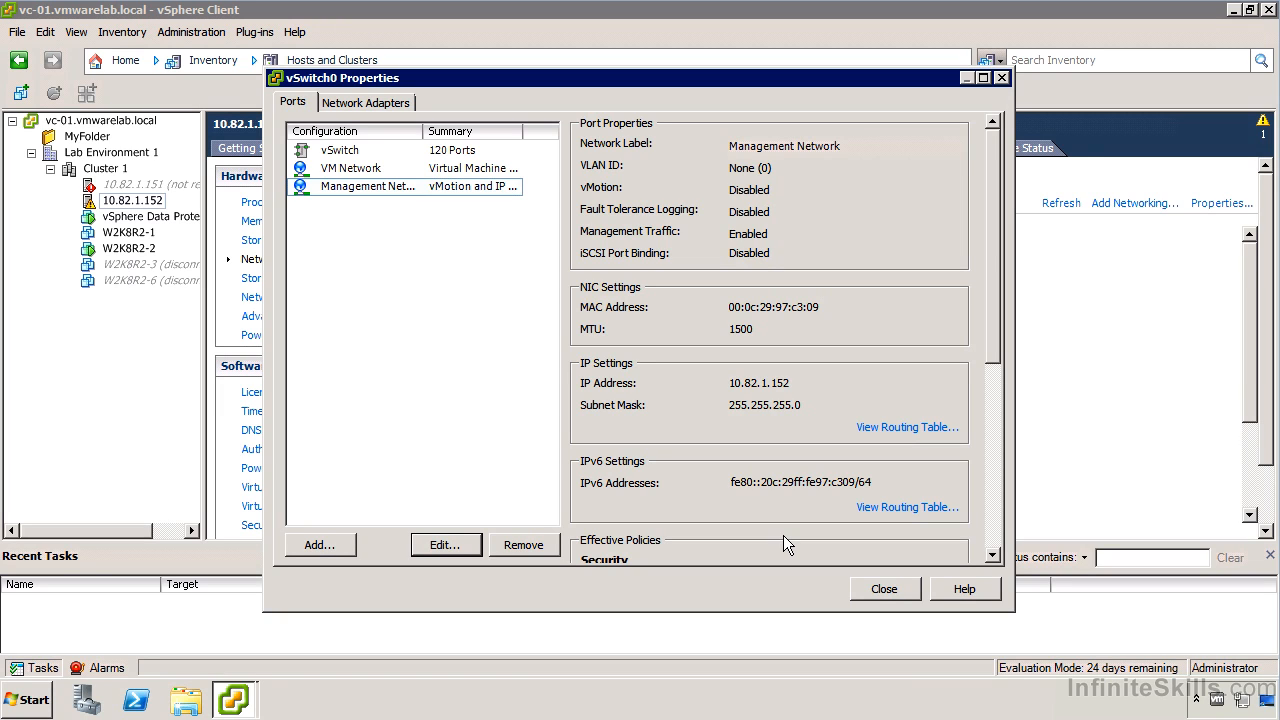
# Examine the VM Network port group's optional VLAN ID setting, and close the vSwitch0 properties.
pyautogui.click(366, 172)
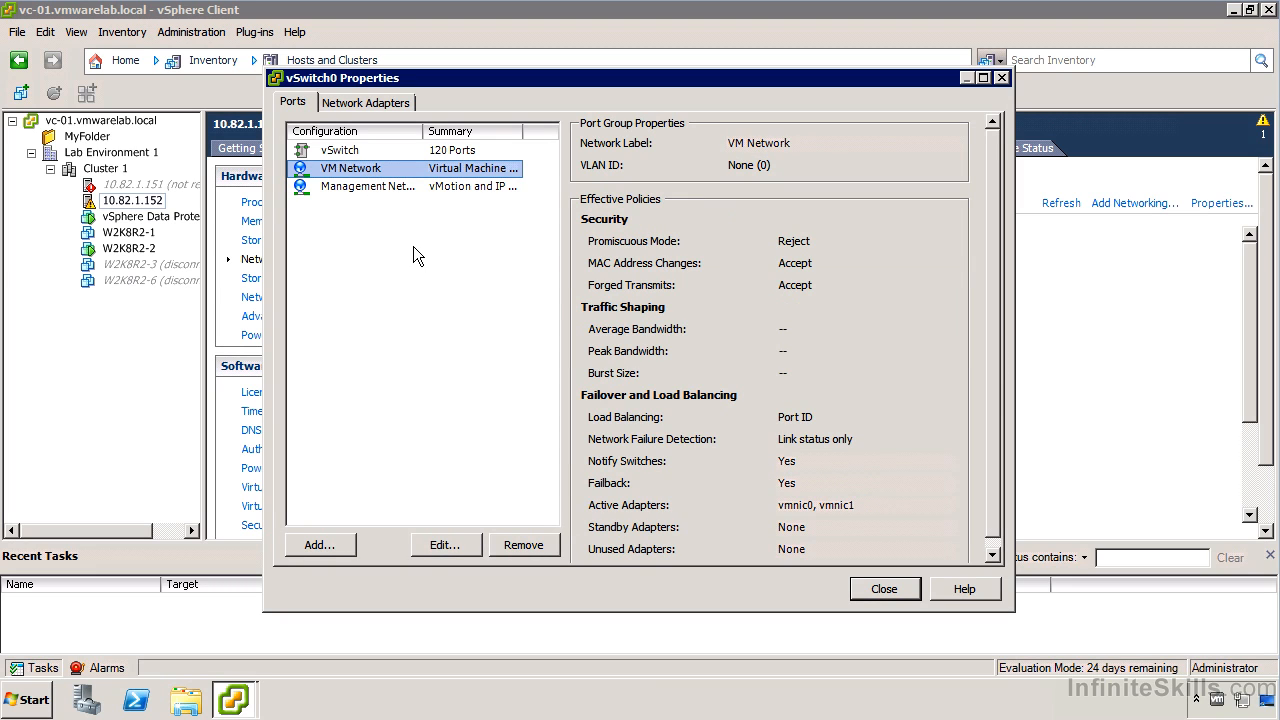
pyautogui.click(427, 549)
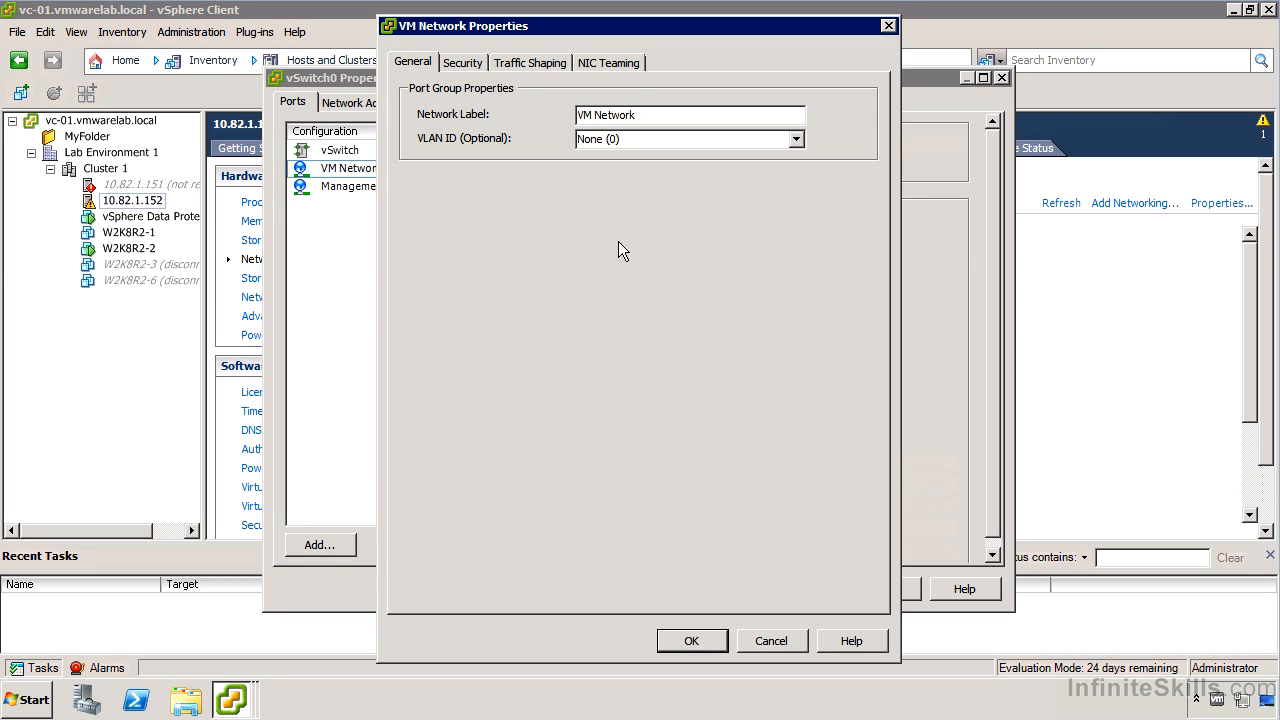
pyautogui.click(651, 141)
pyautogui.press('BackSpace')
pyautogui.press('Return')
pyautogui.click(876, 588)
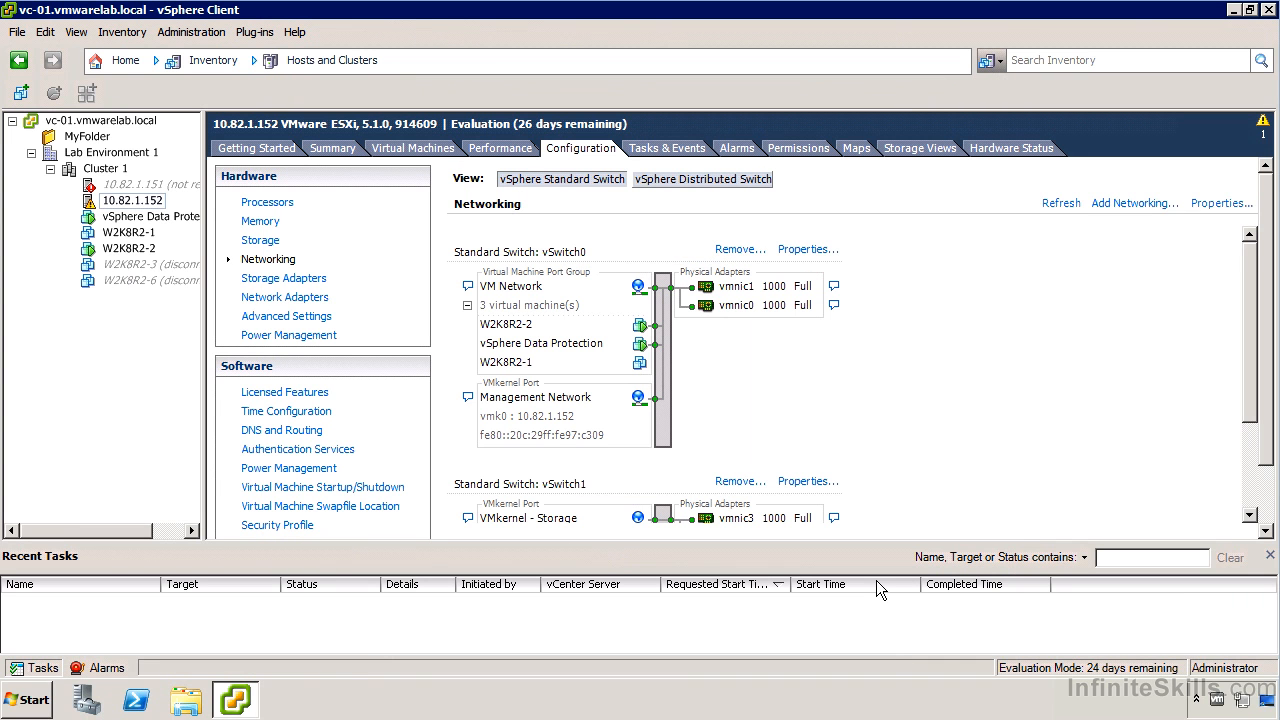